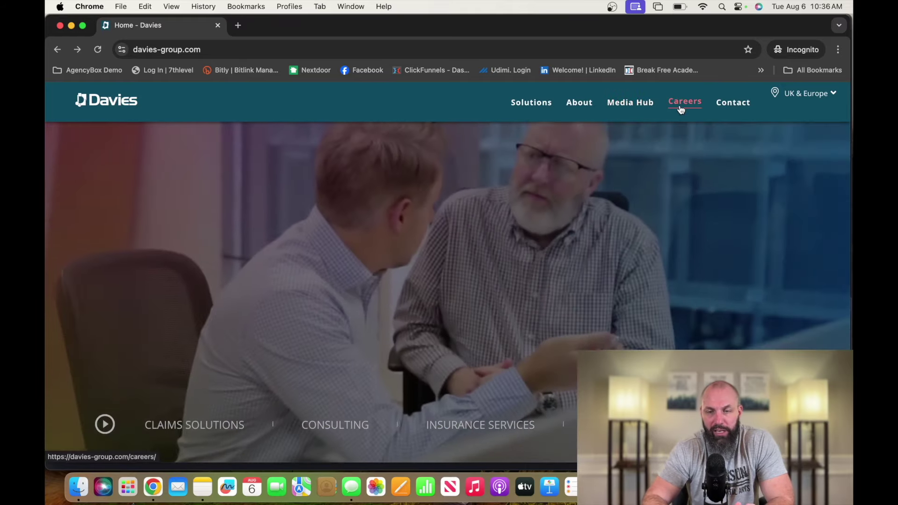
# - From Davies' Careers page, open the North America technology job board and load more openings
pyautogui.click(680, 109)
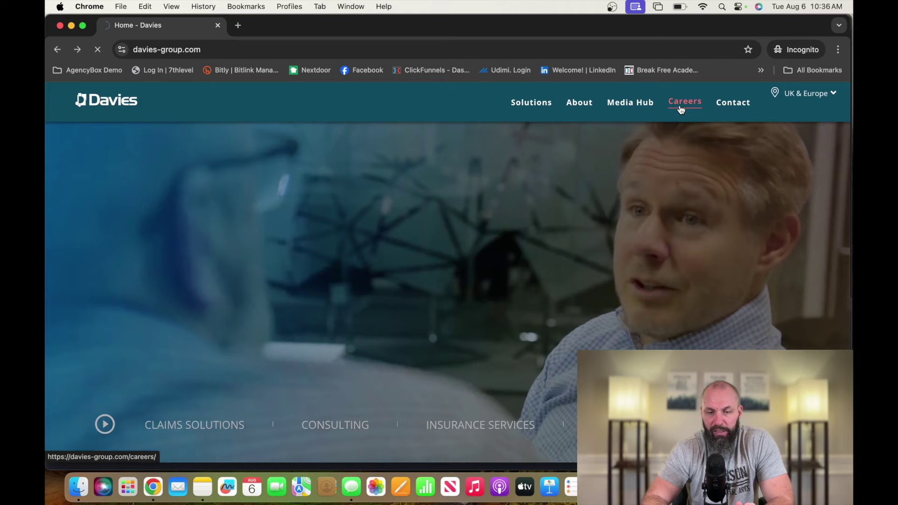
pyautogui.scroll(-10, 676, 225)
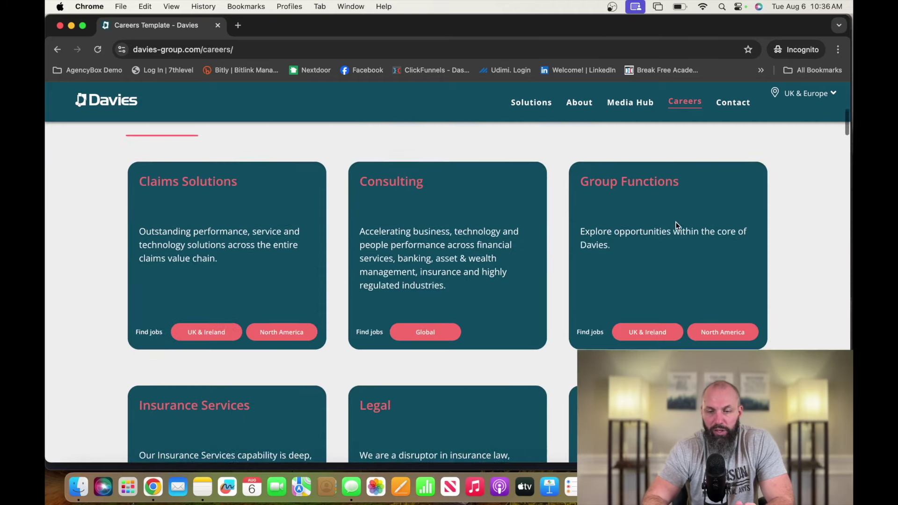
pyautogui.scroll(-5, 676, 225)
pyautogui.scroll(-2, 676, 227)
pyautogui.scroll(1, 676, 225)
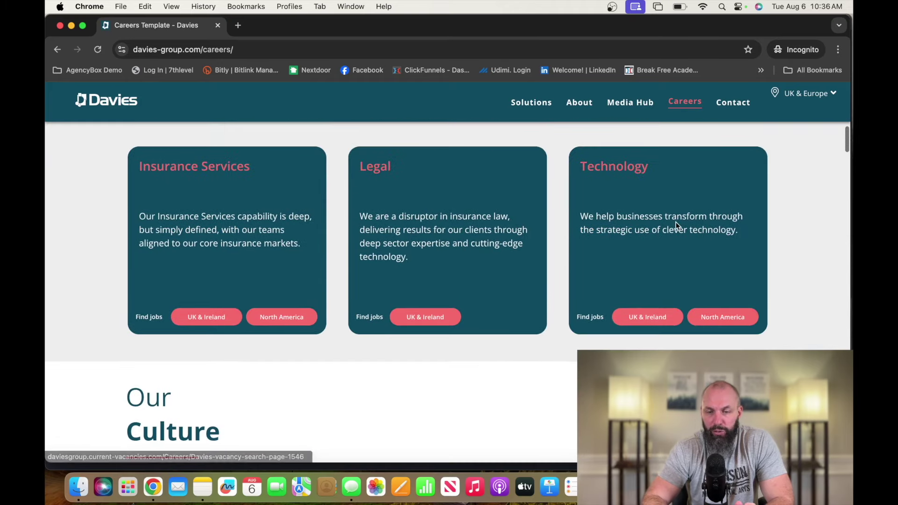
pyautogui.click(714, 321)
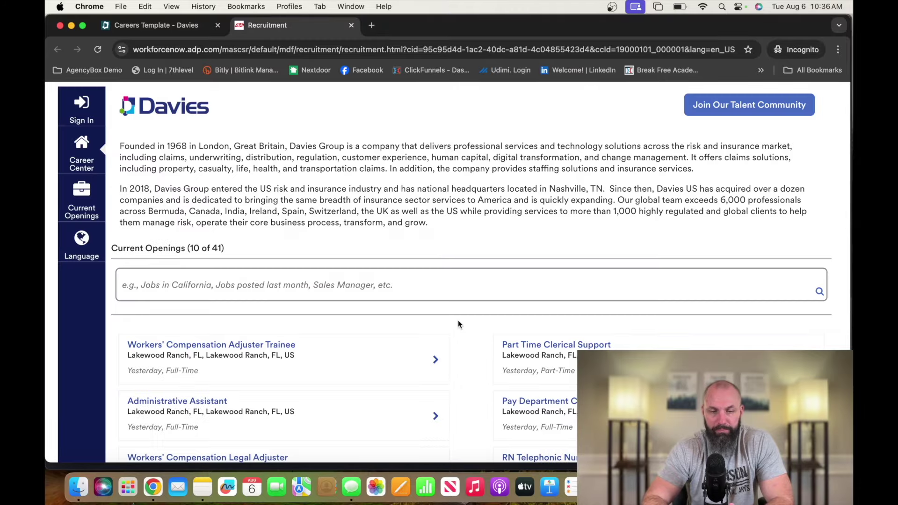
pyautogui.scroll(-2, 458, 323)
pyautogui.scroll(-5, 458, 322)
pyautogui.scroll(-1, 458, 321)
pyautogui.click(470, 313)
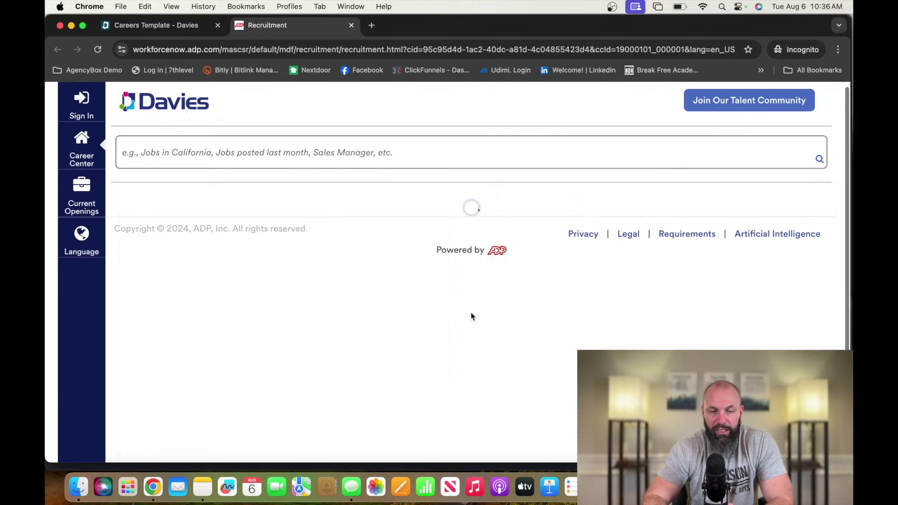
pyautogui.scroll(-3, 473, 317)
pyautogui.scroll(-1, 472, 317)
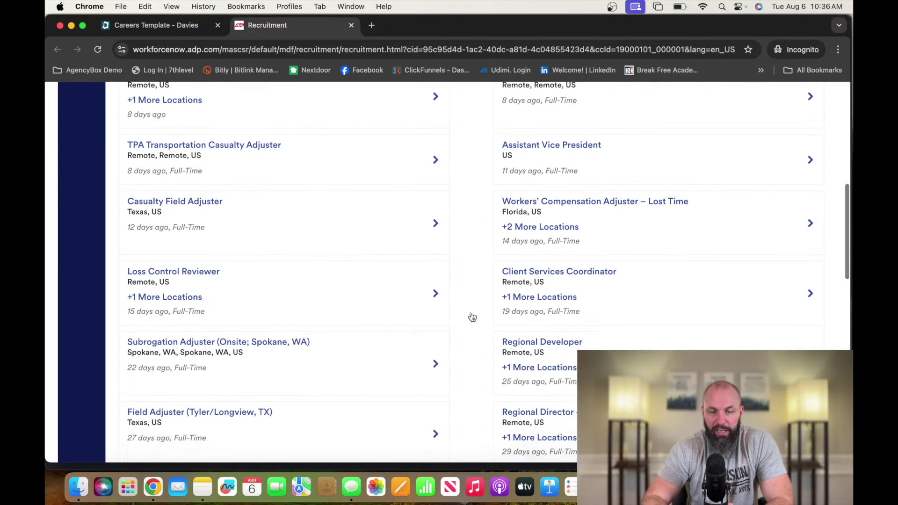
pyautogui.scroll(-1, 473, 317)
pyautogui.scroll(-3, 472, 317)
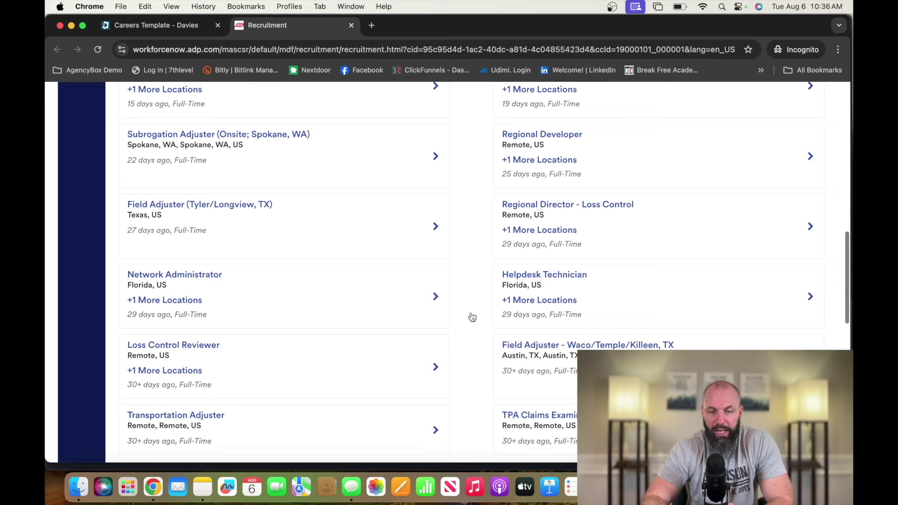
# - Open the Davies Helpdesk Technician posting to review its duties and qualifications
pyautogui.click(549, 266)
pyautogui.scroll(-3, 550, 265)
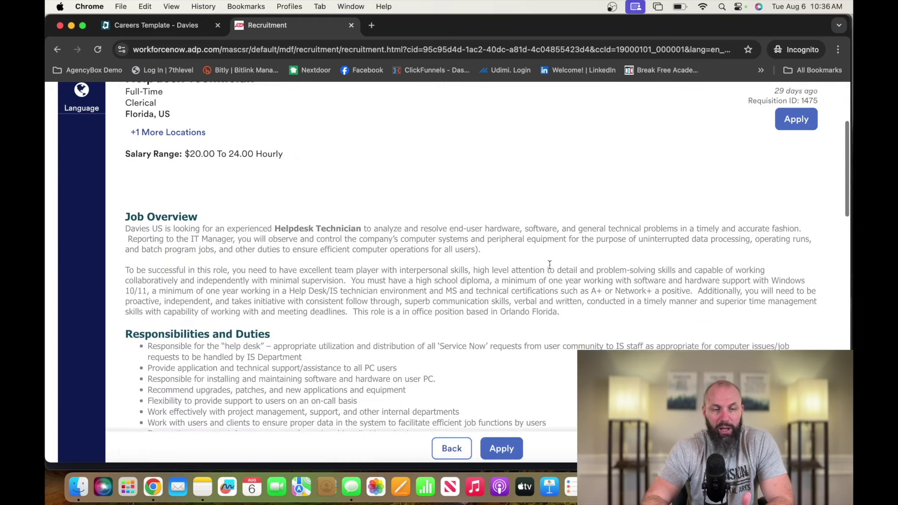
pyautogui.scroll(1, 549, 265)
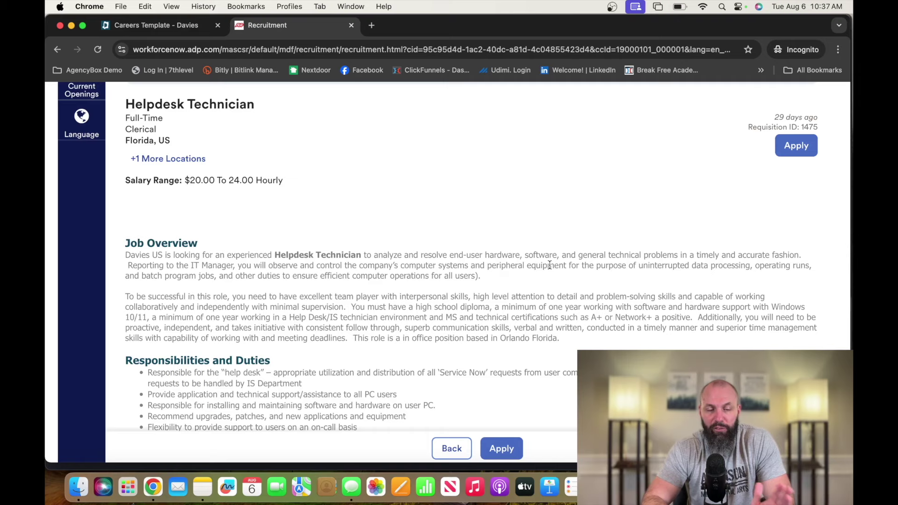
pyautogui.scroll(-1, 549, 264)
pyautogui.scroll(-3, 550, 264)
pyautogui.scroll(-3, 551, 265)
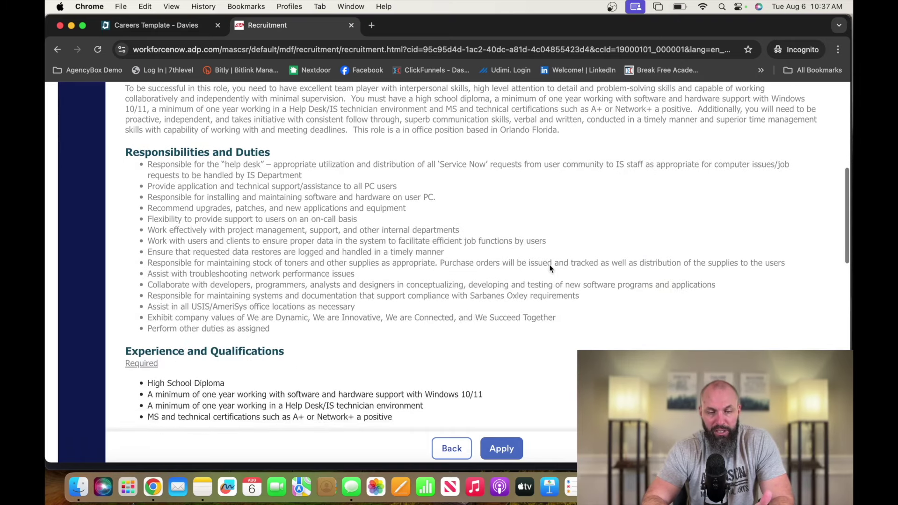
pyautogui.scroll(-1, 551, 268)
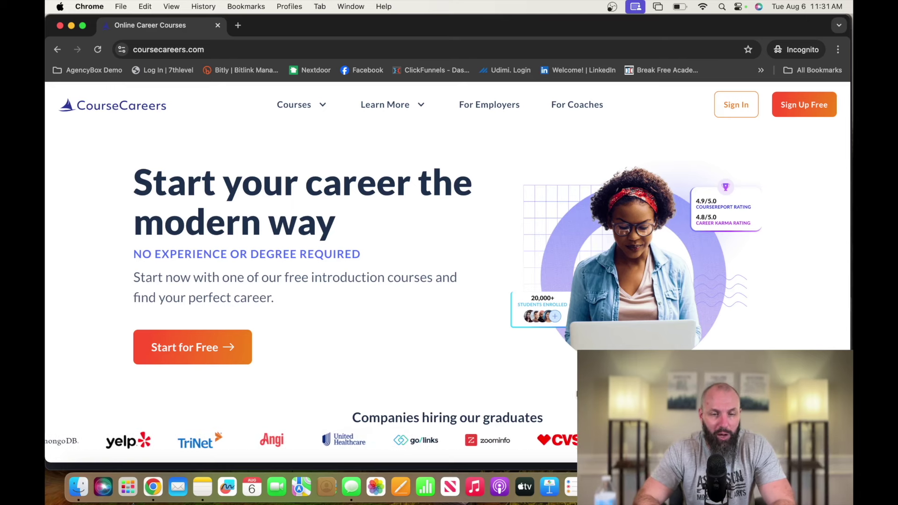
# - Expand the CourseCareers Courses dropdown to show tracks like Information Technology and Accounting
pyautogui.click(329, 112)
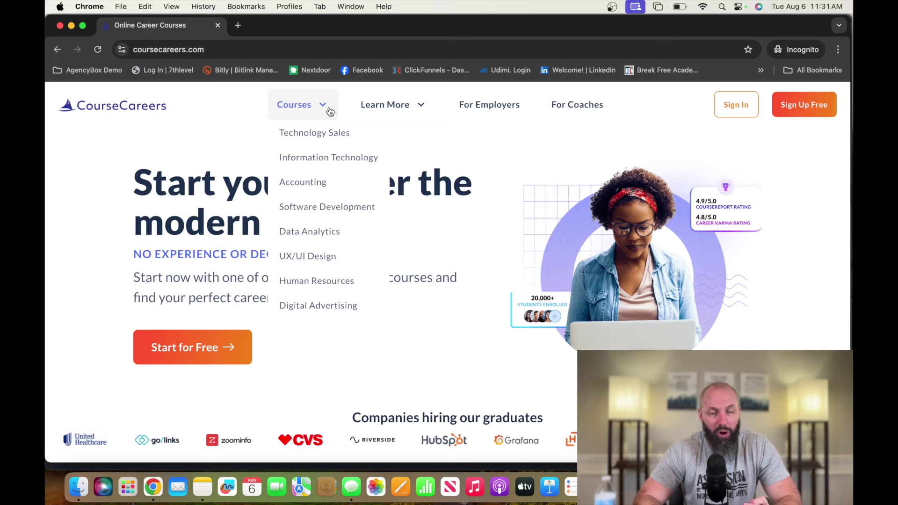
# - Open the CourseCareers Information Technology course page to review pricing and career path
pyautogui.click(322, 161)
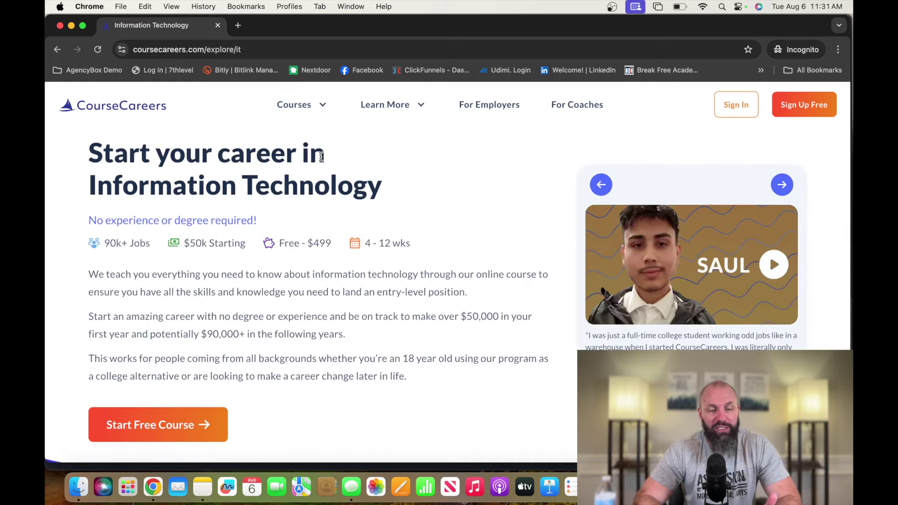
pyautogui.scroll(-2, 322, 158)
pyautogui.scroll(-5, 321, 160)
pyautogui.scroll(-5, 322, 161)
pyautogui.scroll(-3, 322, 161)
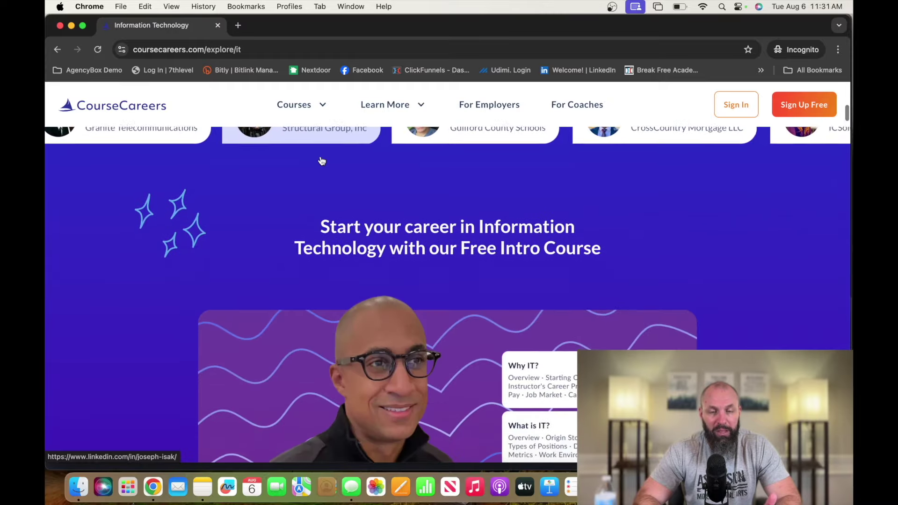
pyautogui.scroll(3, 322, 161)
pyautogui.scroll(1, 322, 161)
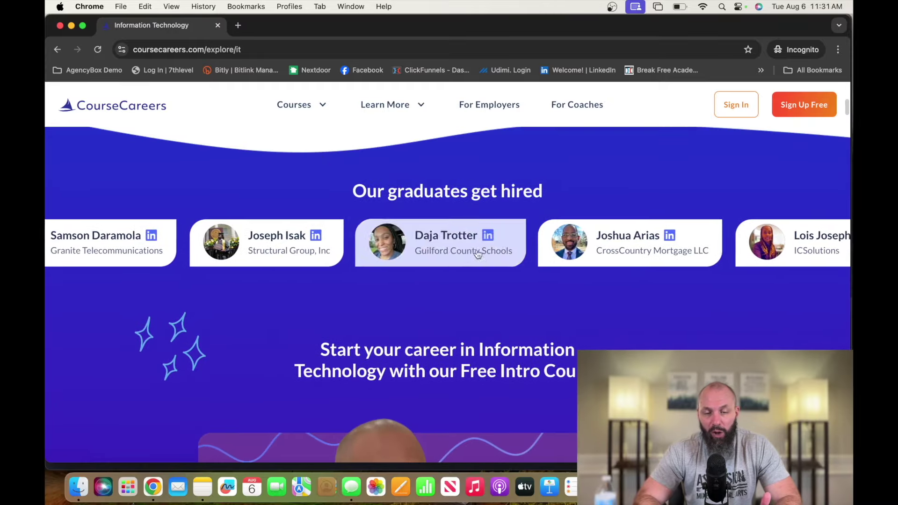
pyautogui.scroll(-2, 548, 243)
pyautogui.scroll(-2, 548, 243)
pyautogui.scroll(-3, 548, 244)
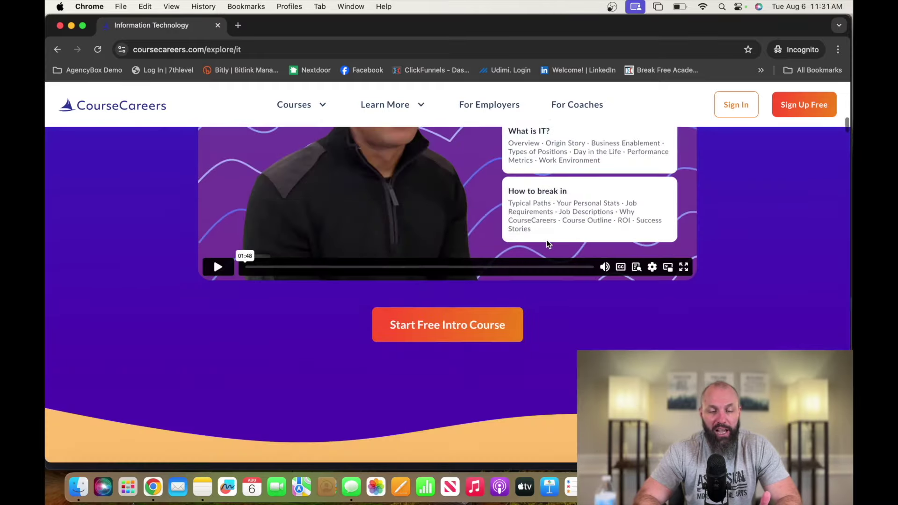
pyautogui.scroll(-1, 548, 243)
pyautogui.scroll(-3, 548, 244)
pyautogui.scroll(3, 548, 243)
pyautogui.scroll(5, 548, 244)
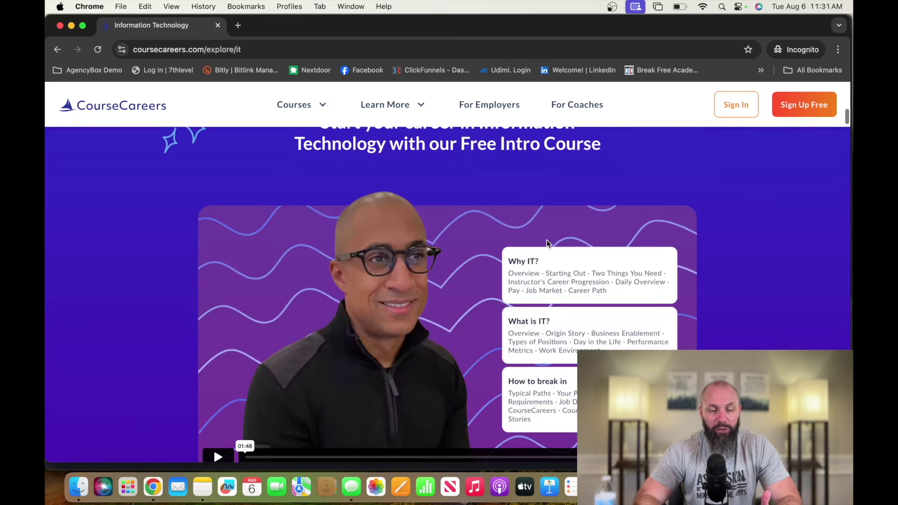
pyautogui.scroll(-3, 453, 381)
pyautogui.scroll(-2, 454, 382)
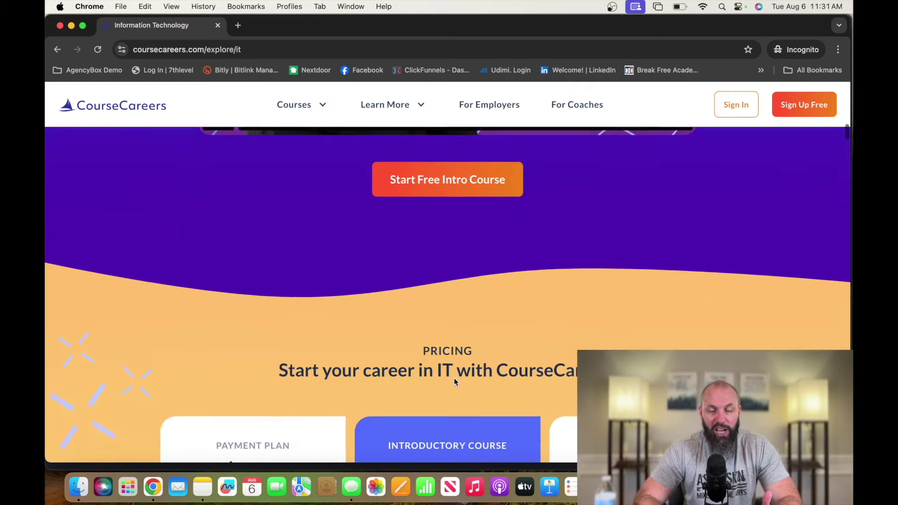
pyautogui.scroll(-2, 454, 381)
pyautogui.scroll(-2, 453, 381)
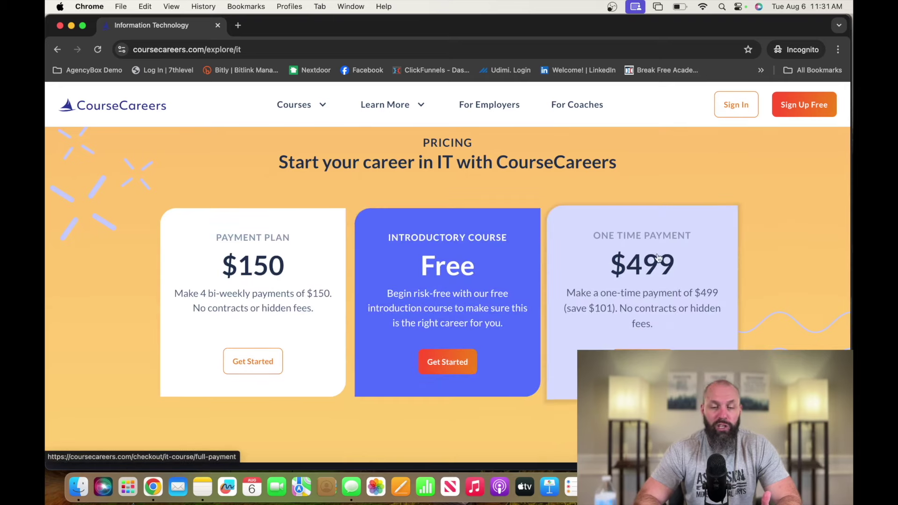
pyautogui.scroll(-3, 614, 346)
pyautogui.scroll(-3, 615, 347)
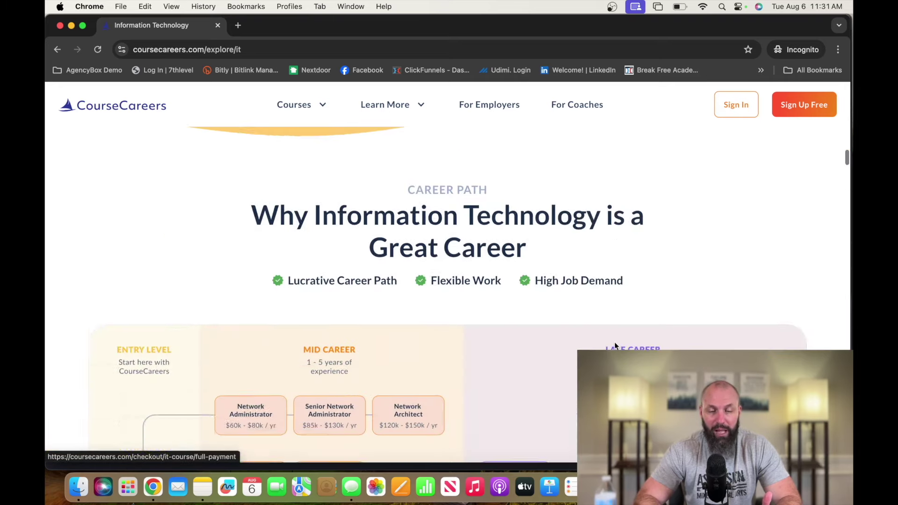
pyautogui.scroll(-3, 615, 346)
pyautogui.scroll(-1, 615, 346)
pyautogui.scroll(-1, 615, 342)
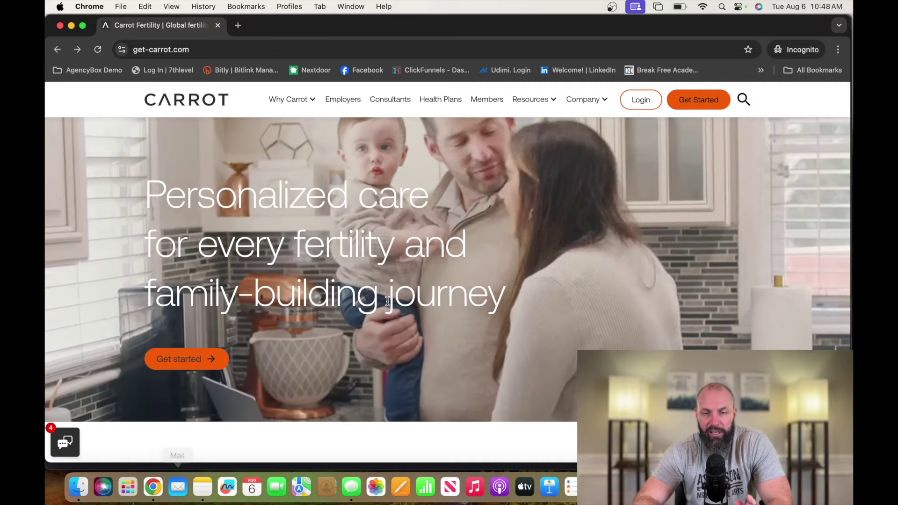
pyautogui.moveTo(582, 99)
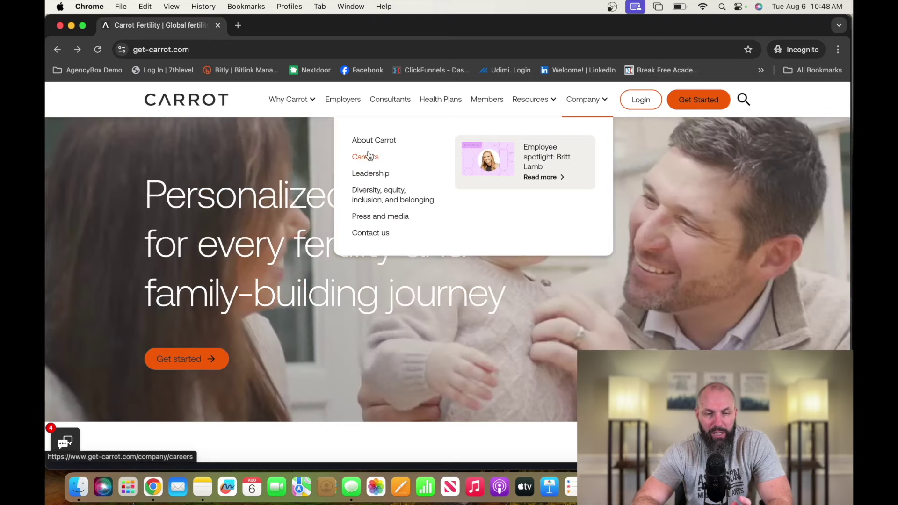
# - Go to Carrot's careers page through 'Join our team' and view its open roles
pyautogui.click(374, 160)
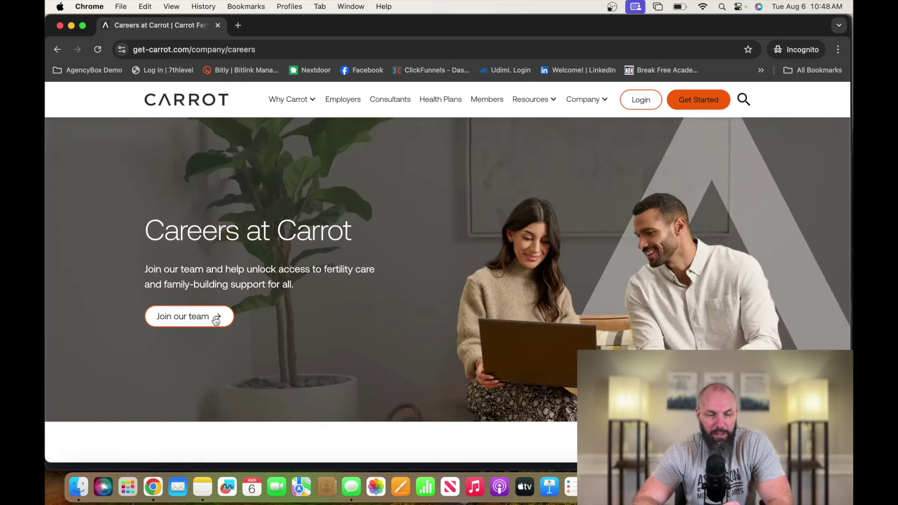
pyautogui.click(216, 319)
pyautogui.scroll(-4, 214, 319)
pyautogui.scroll(-3, 215, 319)
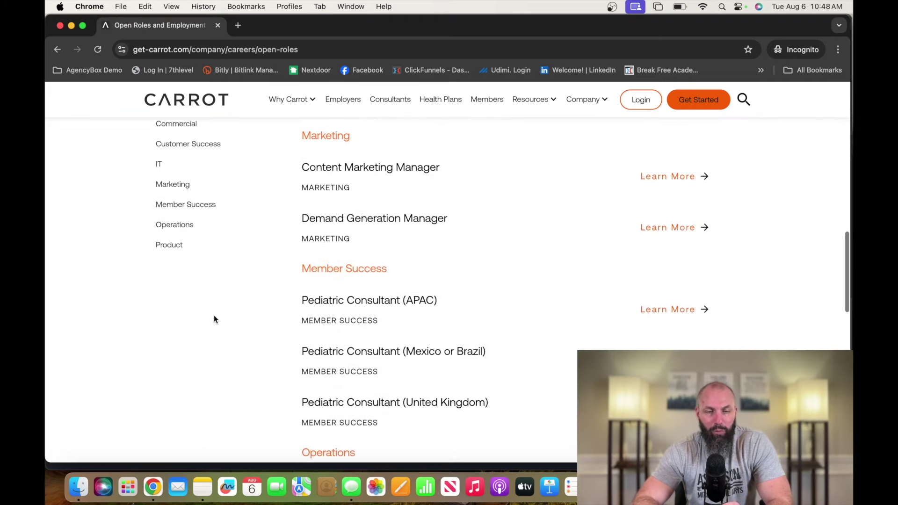
pyautogui.scroll(3, 214, 319)
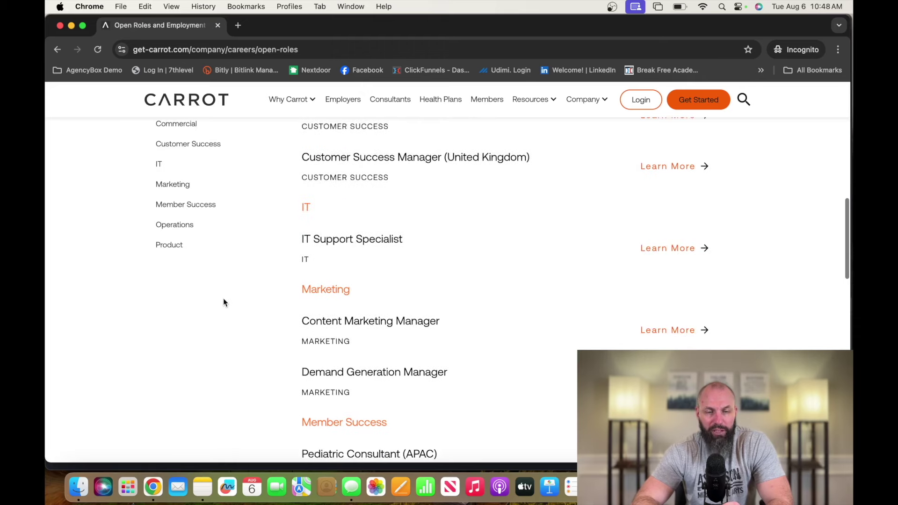
# - Open and review Carrot's IT Support Specialist posting on Greenhouse
pyautogui.click(350, 246)
pyautogui.scroll(-3, 349, 243)
pyautogui.scroll(-3, 348, 243)
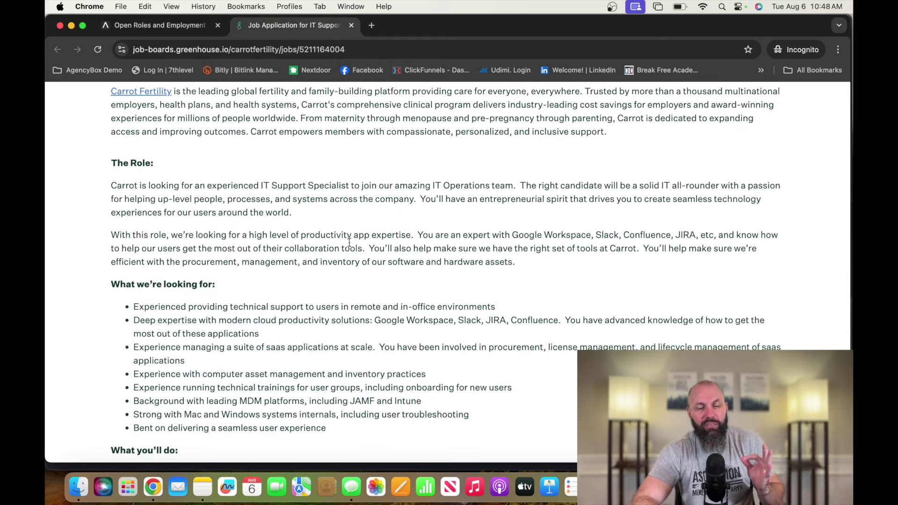
pyautogui.scroll(-1, 349, 242)
pyautogui.scroll(-3, 349, 242)
pyautogui.scroll(-3, 349, 242)
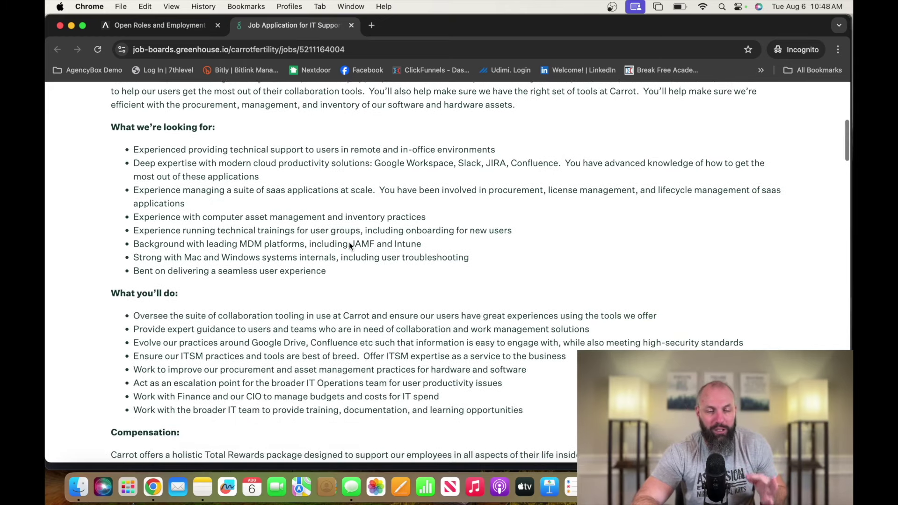
pyautogui.scroll(-3, 349, 242)
pyautogui.scroll(-1, 349, 242)
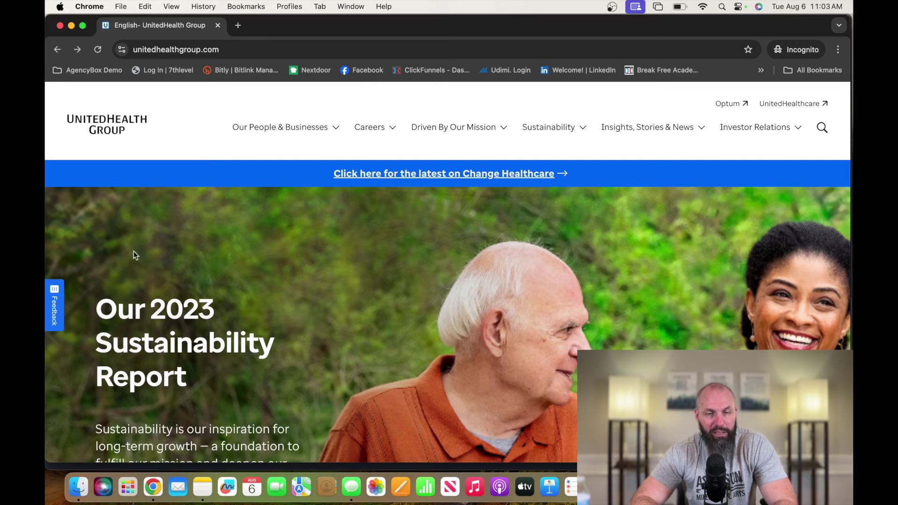
pyautogui.moveTo(370, 127)
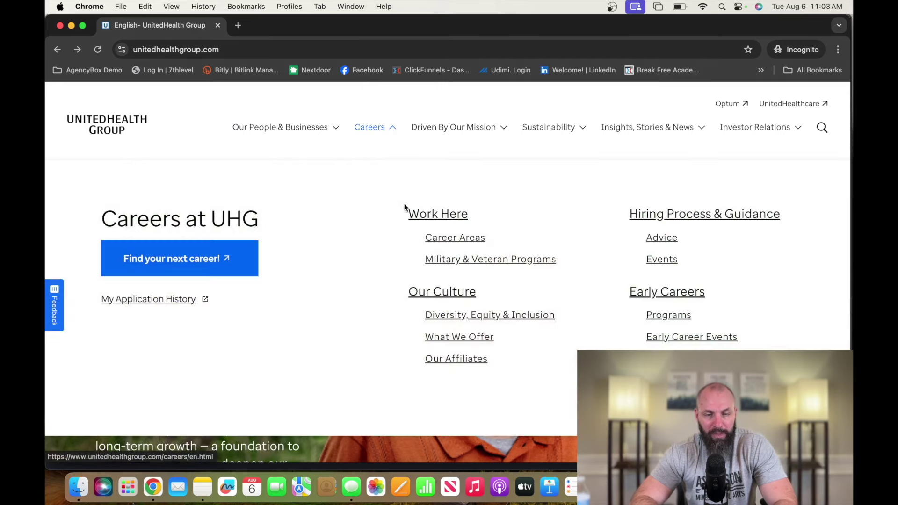
# - Search UnitedHealth Group's Work Here jobs for 'cybersecurity' and open Associate Cybersecurity Analyst
pyautogui.click(412, 218)
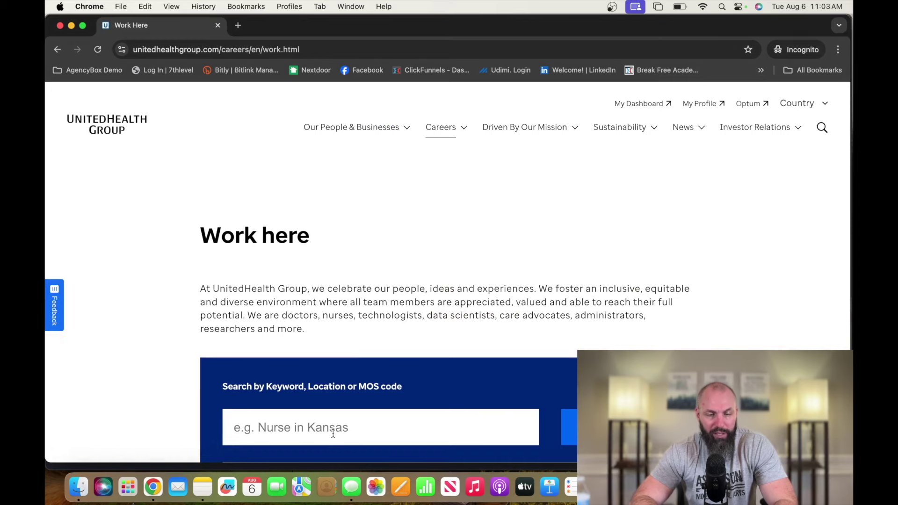
pyautogui.scroll(-3, 333, 434)
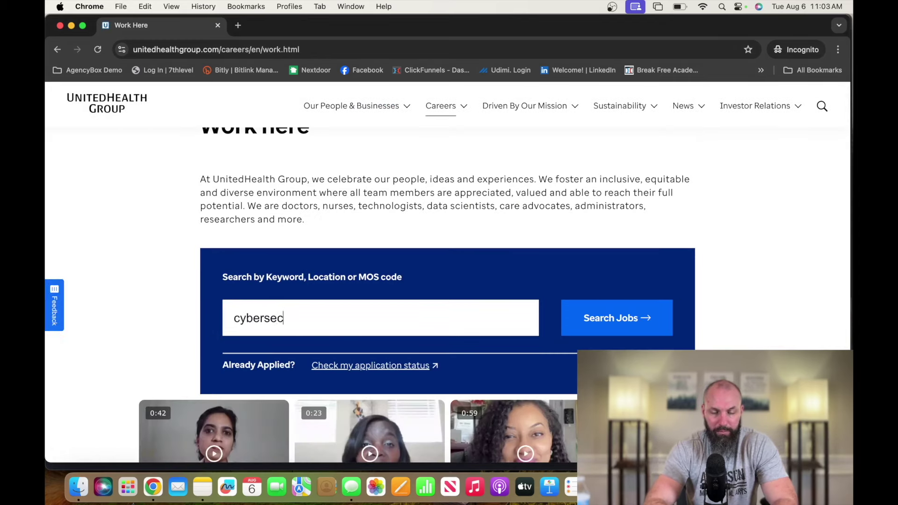
pyautogui.click(655, 332)
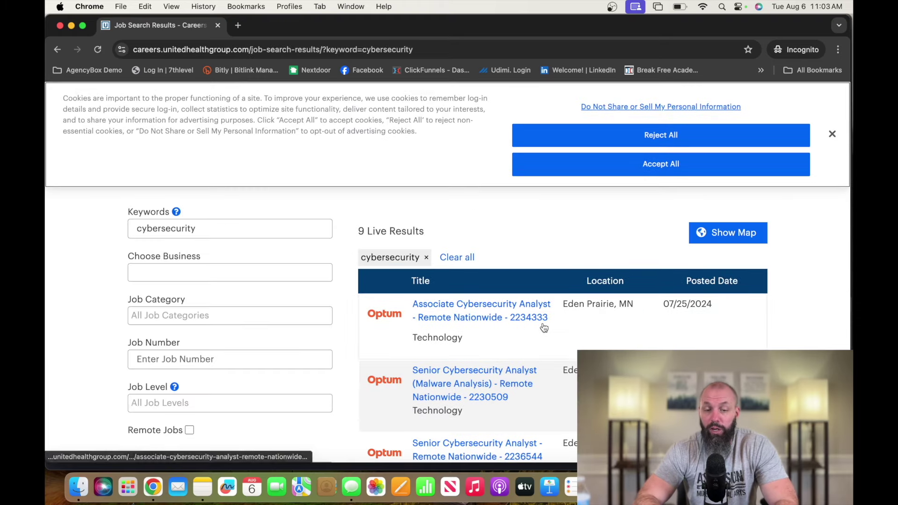
pyautogui.click(513, 321)
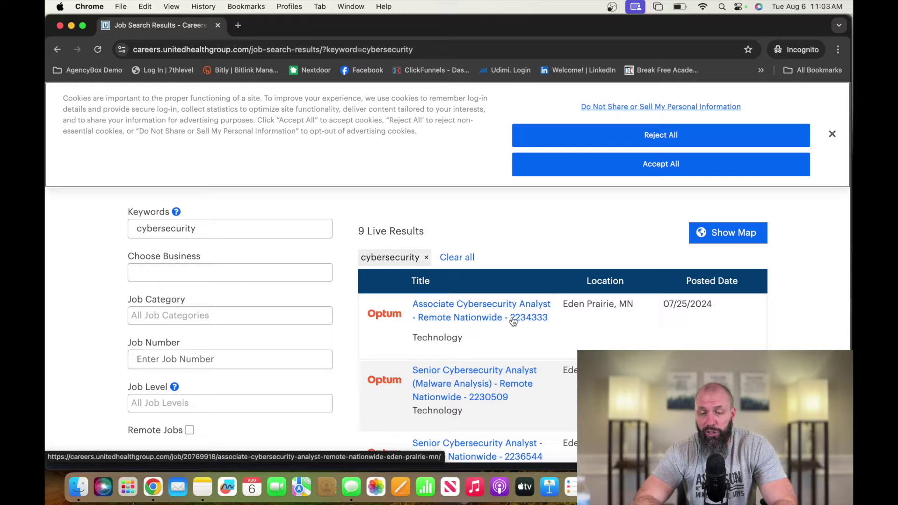
pyautogui.scroll(-5, 514, 321)
pyautogui.scroll(-3, 512, 321)
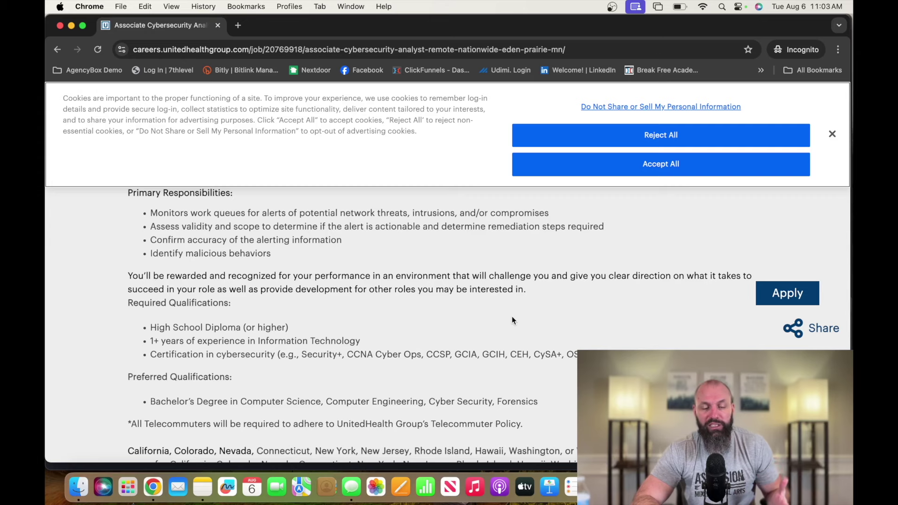
pyautogui.scroll(-1, 513, 320)
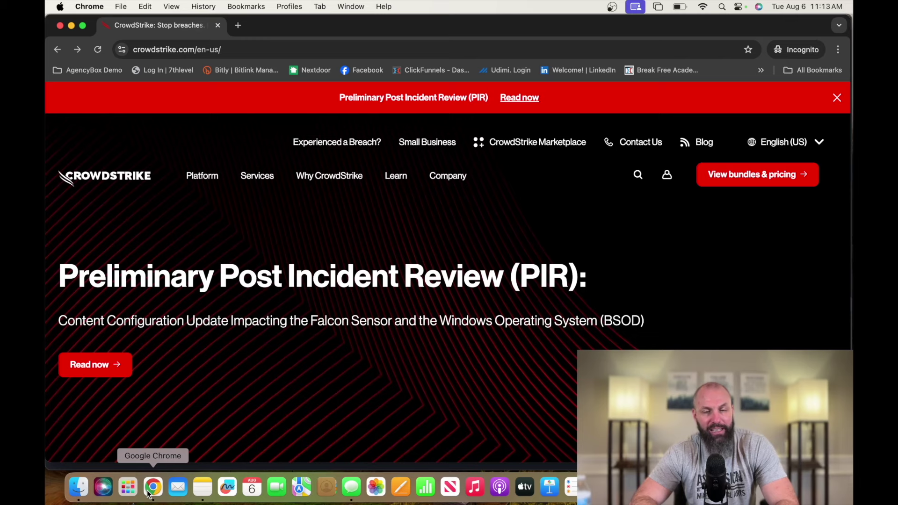
# - From CrowdStrike's Careers page, filter job postings to the Information Technology job family
pyautogui.click(449, 176)
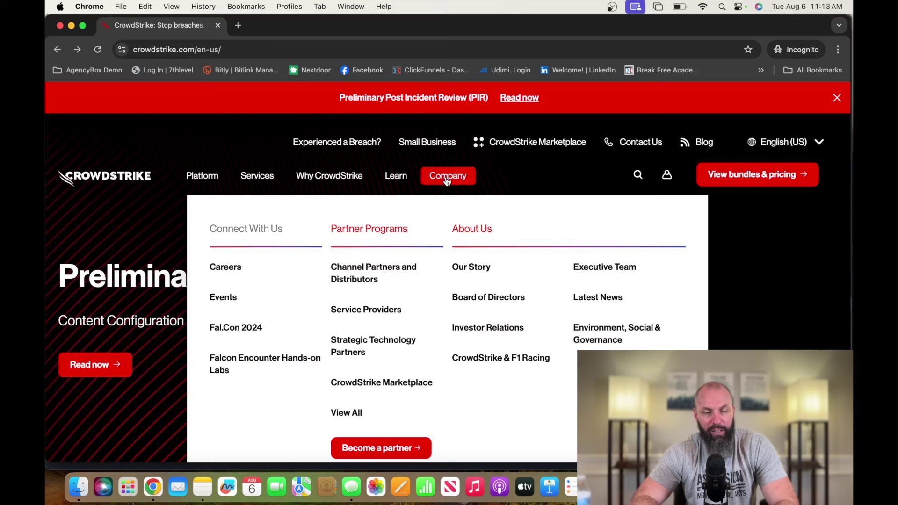
pyautogui.click(225, 269)
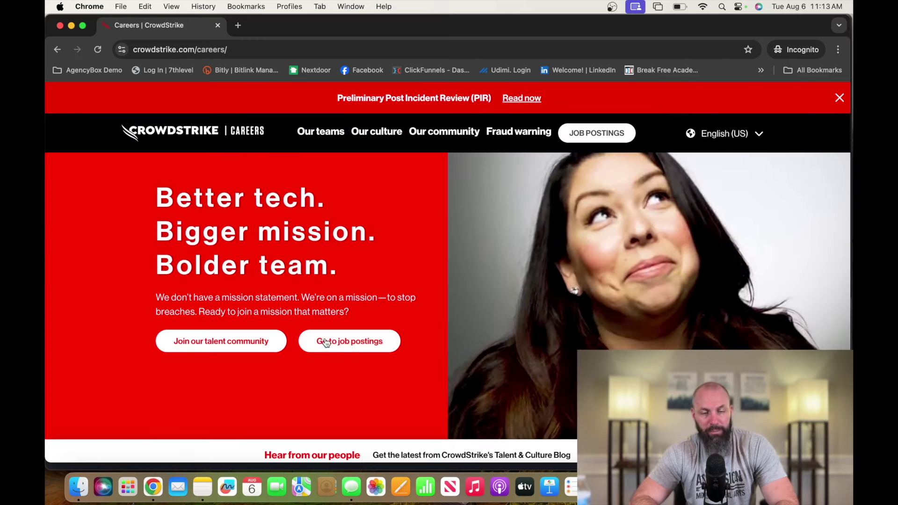
pyautogui.click(326, 342)
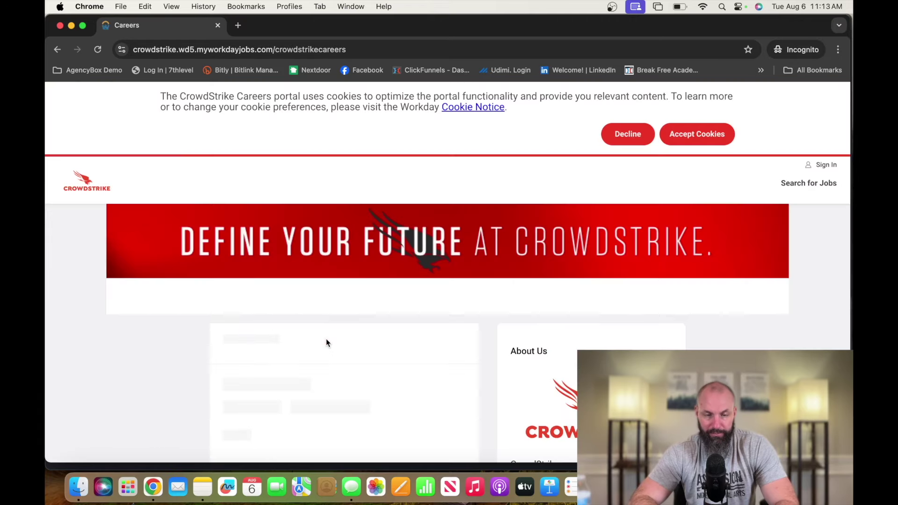
pyautogui.click(263, 340)
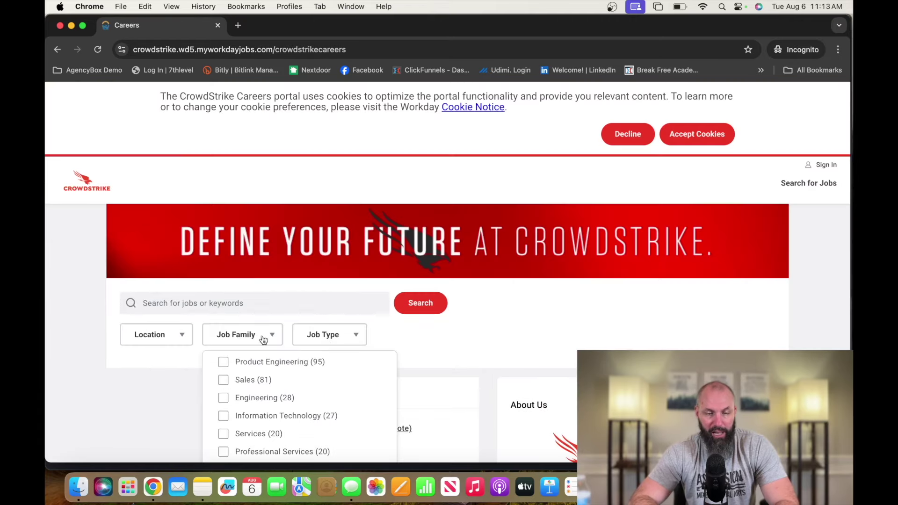
pyautogui.click(223, 417)
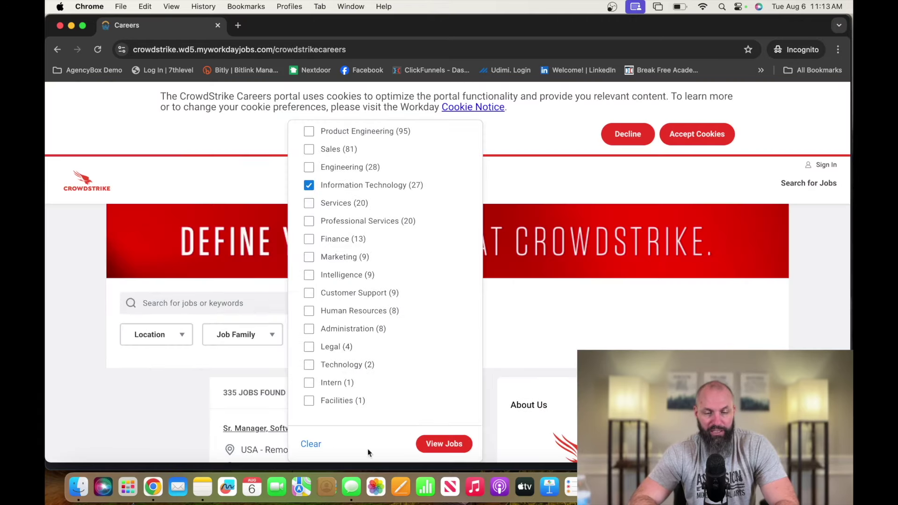
pyautogui.click(442, 444)
pyautogui.scroll(-1, 440, 443)
pyautogui.scroll(-15, 441, 442)
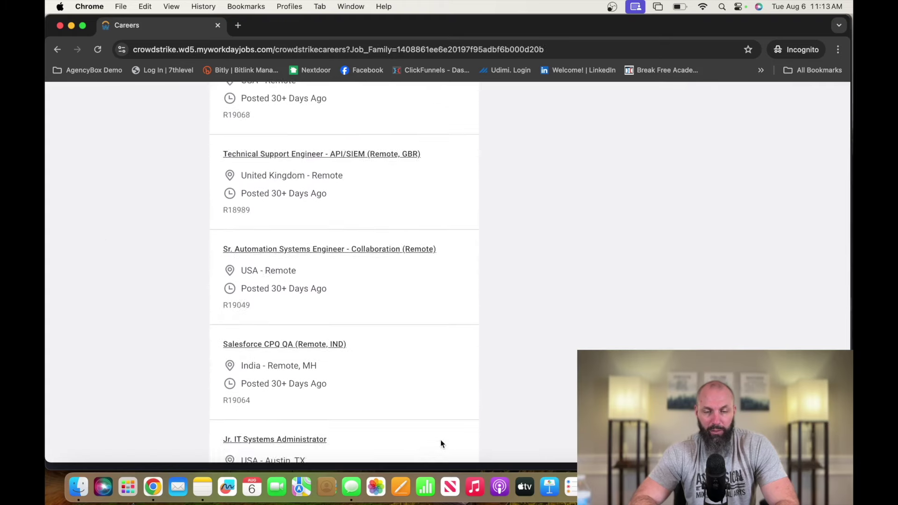
pyautogui.scroll(-5, 441, 443)
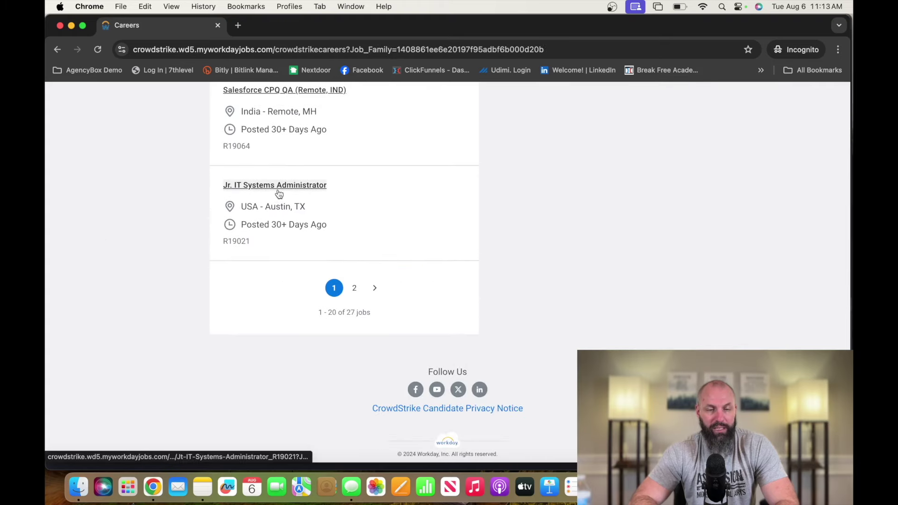
pyautogui.click(278, 188)
pyautogui.scroll(-5, 463, 295)
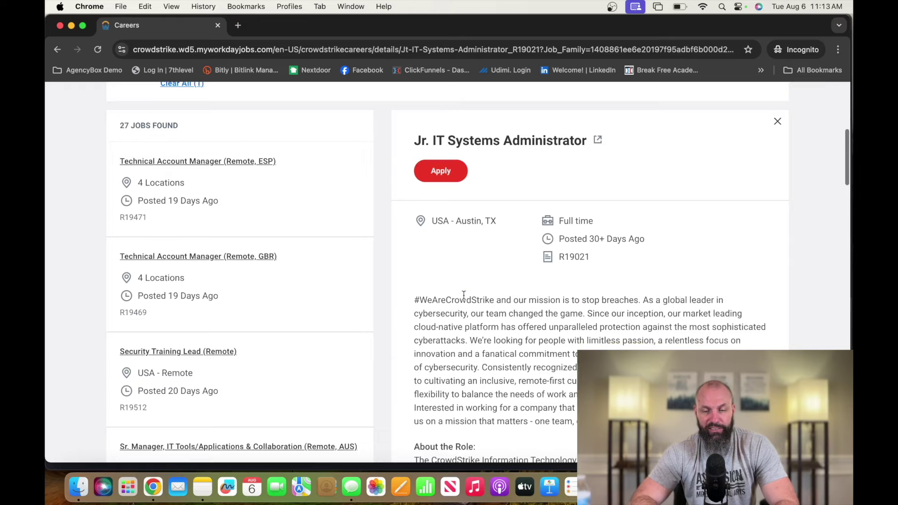
pyautogui.scroll(-3, 463, 296)
pyautogui.scroll(-5, 463, 298)
pyautogui.scroll(-5, 464, 299)
pyautogui.scroll(-1, 464, 299)
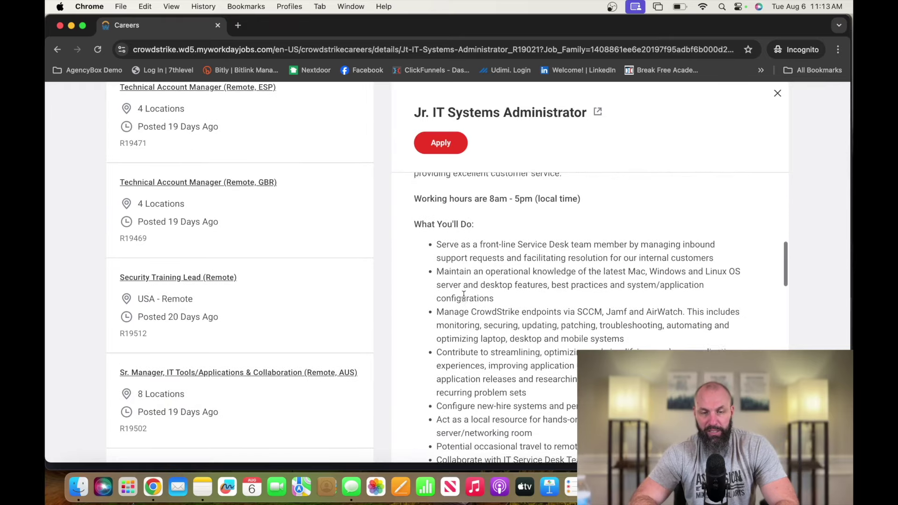
pyautogui.scroll(-2, 464, 300)
pyautogui.scroll(-2, 464, 299)
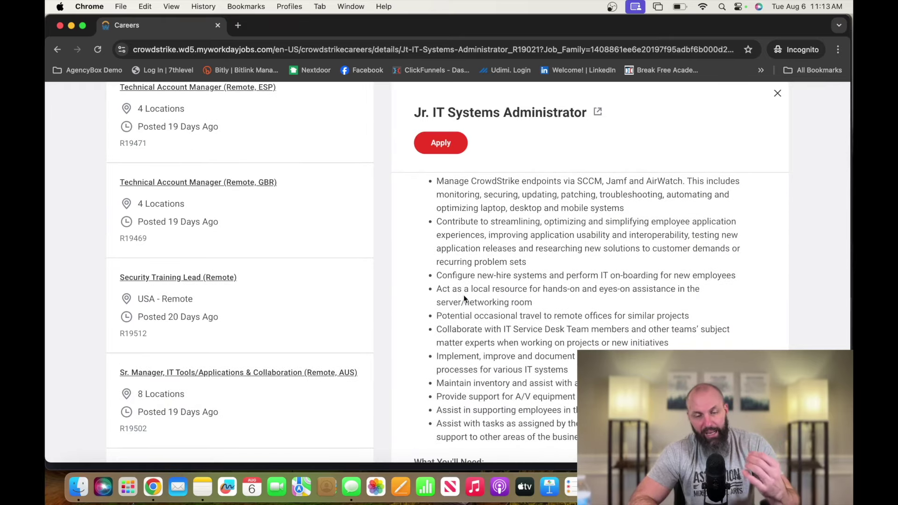
pyautogui.scroll(-2, 464, 298)
pyautogui.scroll(-3, 464, 298)
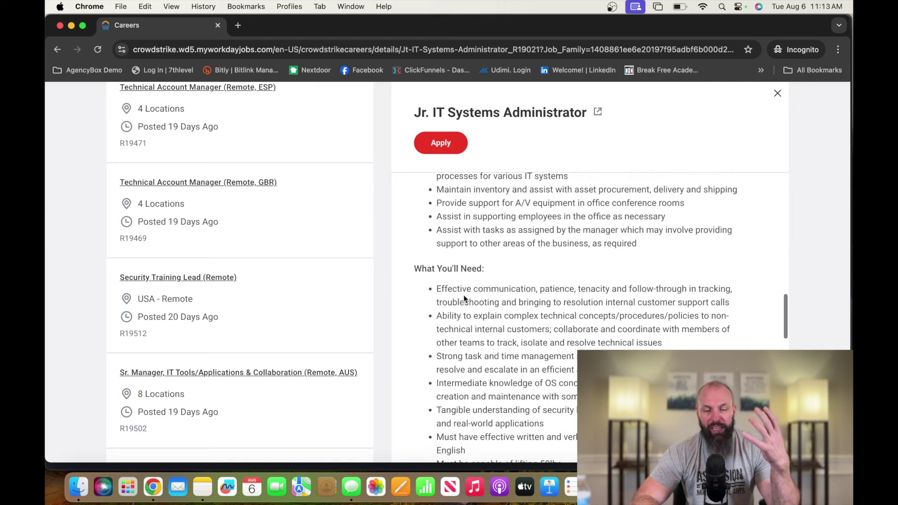
pyautogui.scroll(-2, 464, 298)
pyautogui.scroll(-2, 464, 298)
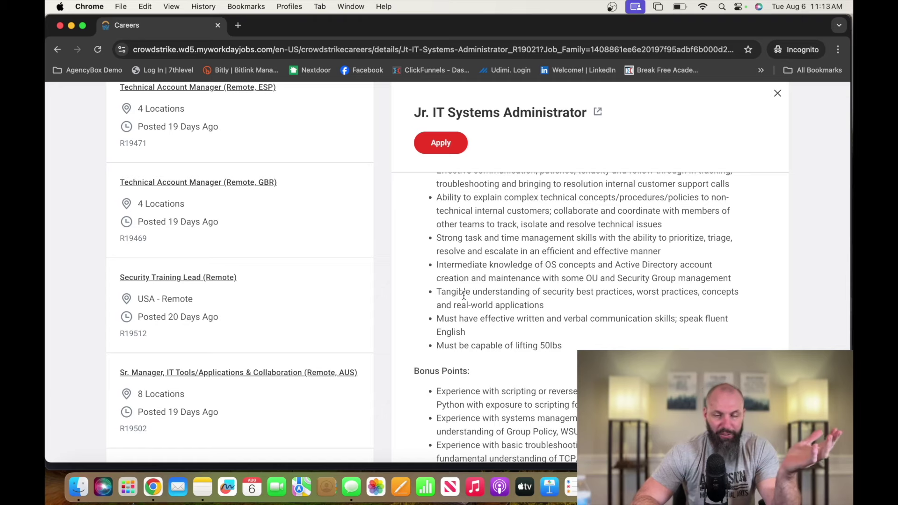
pyautogui.scroll(-3, 464, 298)
pyautogui.scroll(-2, 464, 296)
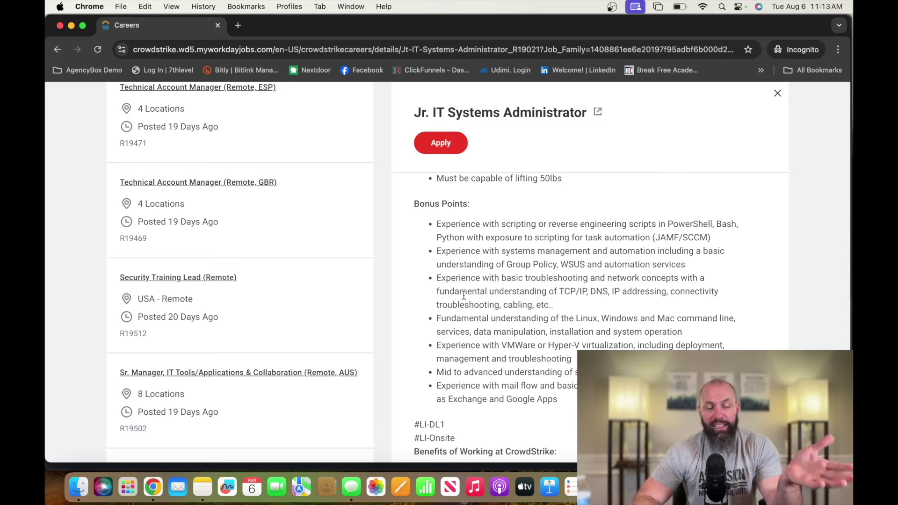
pyautogui.scroll(-1, 568, 274)
pyautogui.scroll(-3, 566, 274)
pyautogui.scroll(-2, 567, 274)
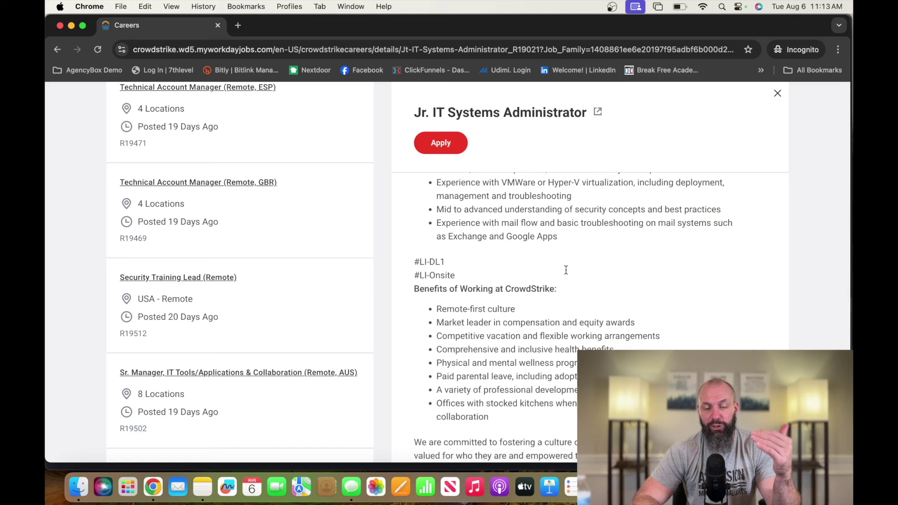
pyautogui.scroll(-3, 567, 274)
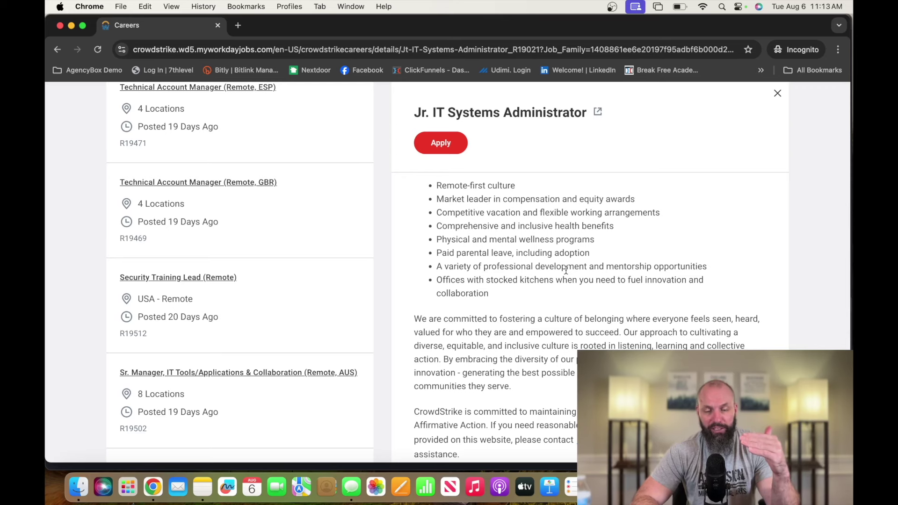
pyautogui.scroll(5, 566, 270)
pyautogui.scroll(5, 566, 271)
pyautogui.scroll(5, 566, 270)
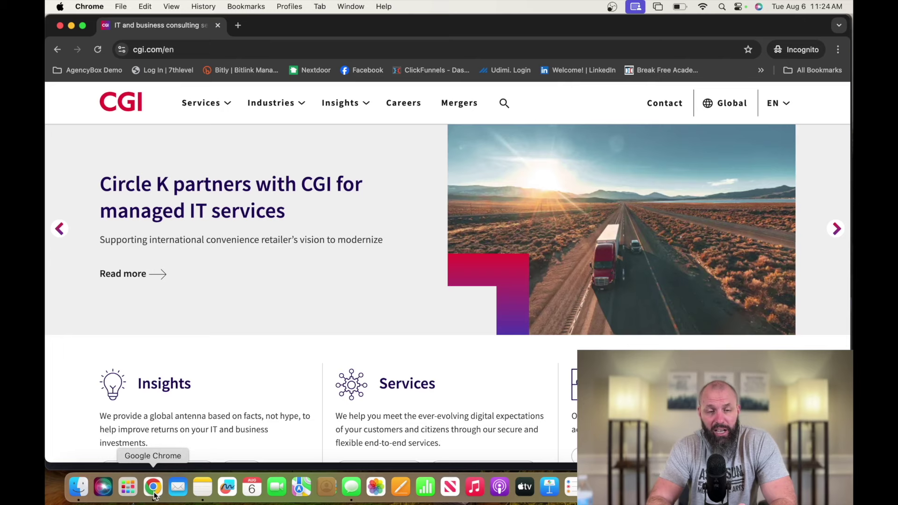
# - Search CGI careers for 'junior database' and open the Junior Database Administrator (Oracle/AWS) posting
pyautogui.click(410, 104)
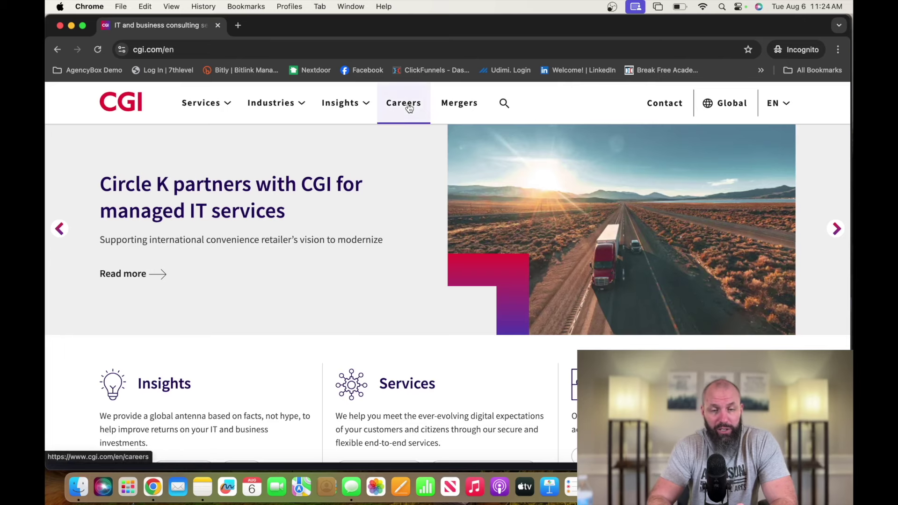
pyautogui.click(137, 304)
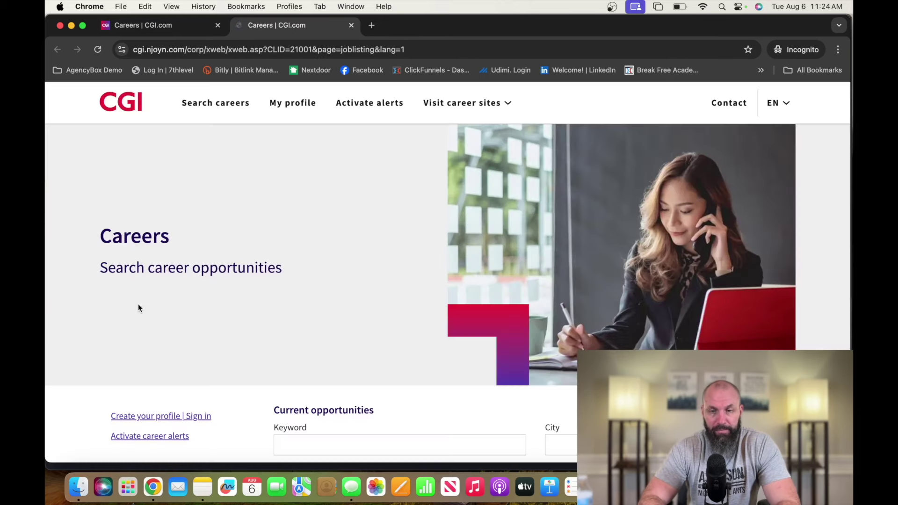
pyautogui.scroll(-3, 267, 309)
pyautogui.click(308, 327)
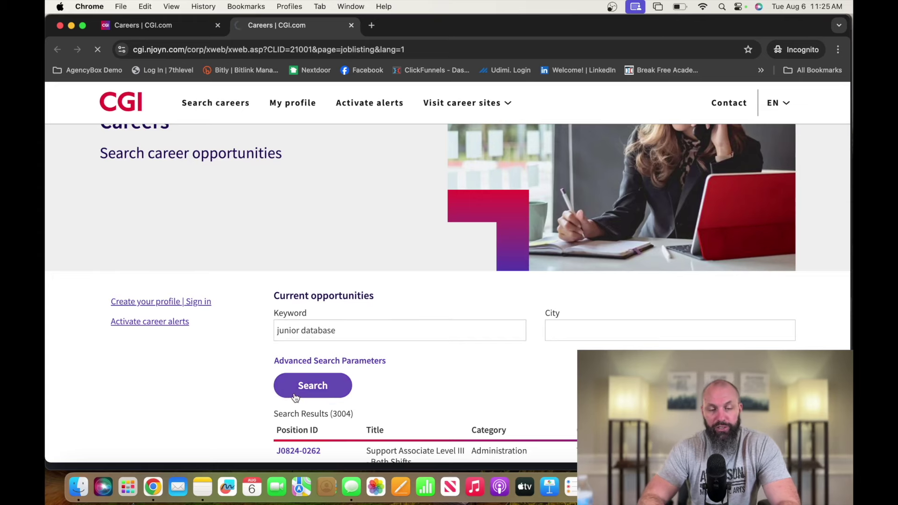
pyautogui.scroll(-3, 309, 379)
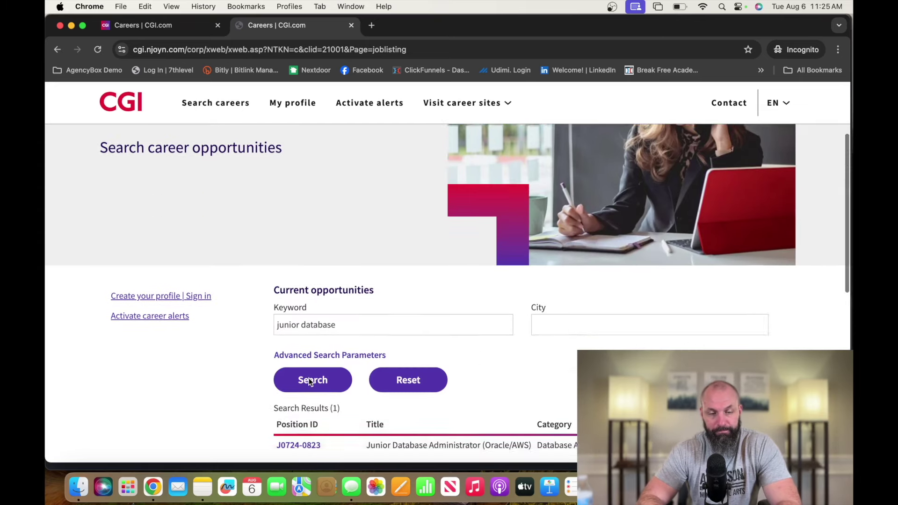
pyautogui.scroll(-3, 309, 367)
pyautogui.click(311, 339)
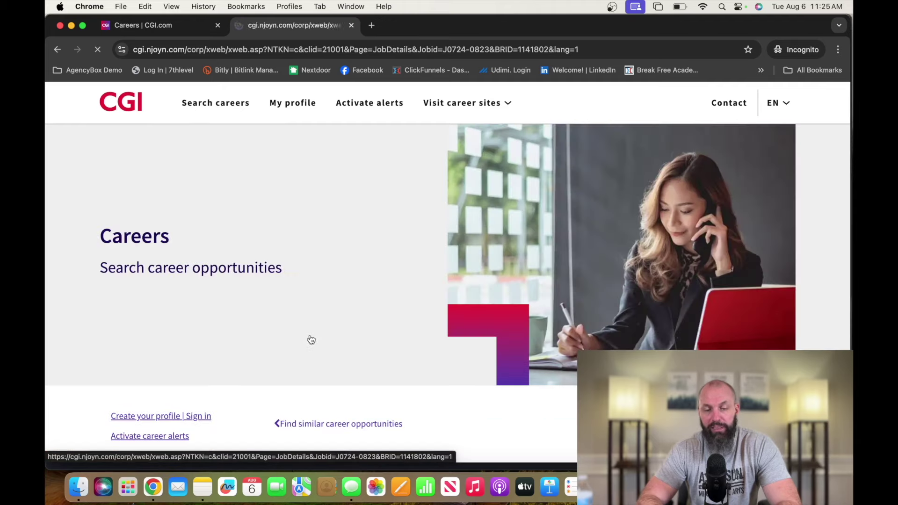
pyautogui.scroll(-3, 312, 339)
pyautogui.scroll(-2, 312, 339)
pyautogui.scroll(-2, 311, 339)
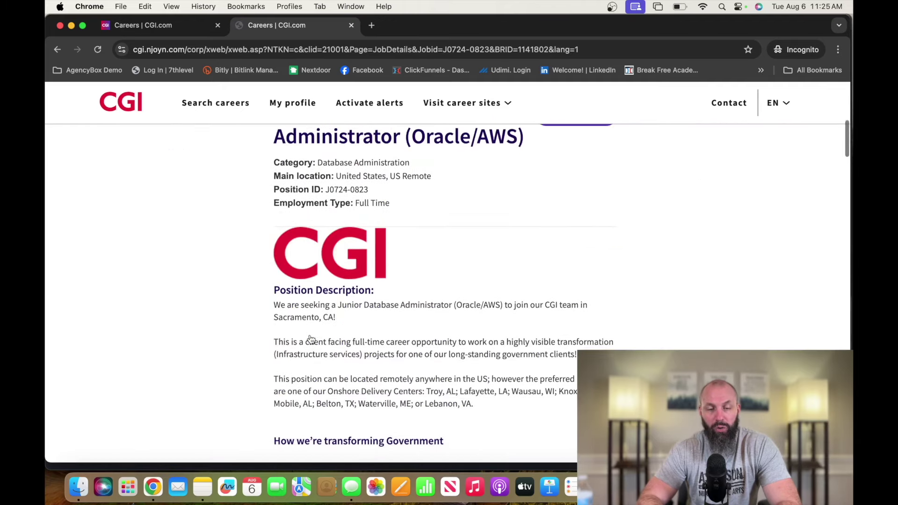
pyautogui.scroll(-1, 312, 338)
pyautogui.scroll(-2, 311, 339)
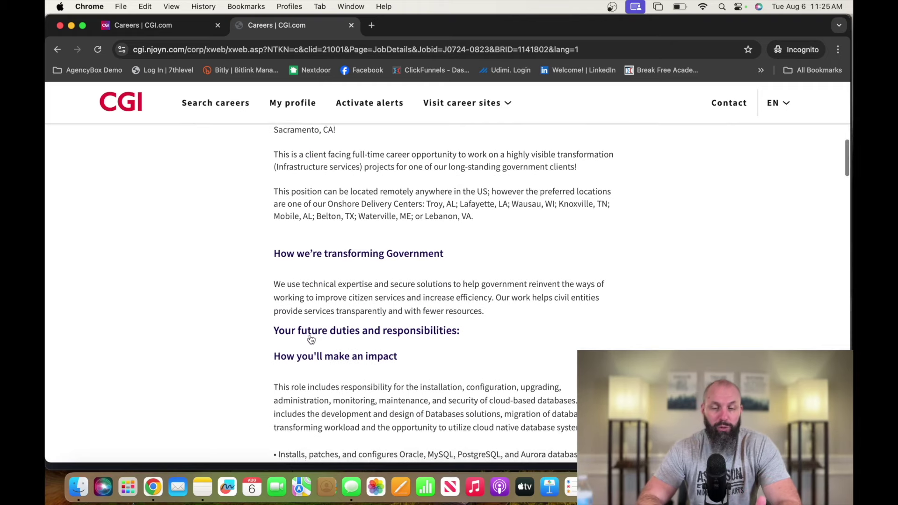
pyautogui.scroll(-3, 310, 339)
pyautogui.scroll(-2, 312, 339)
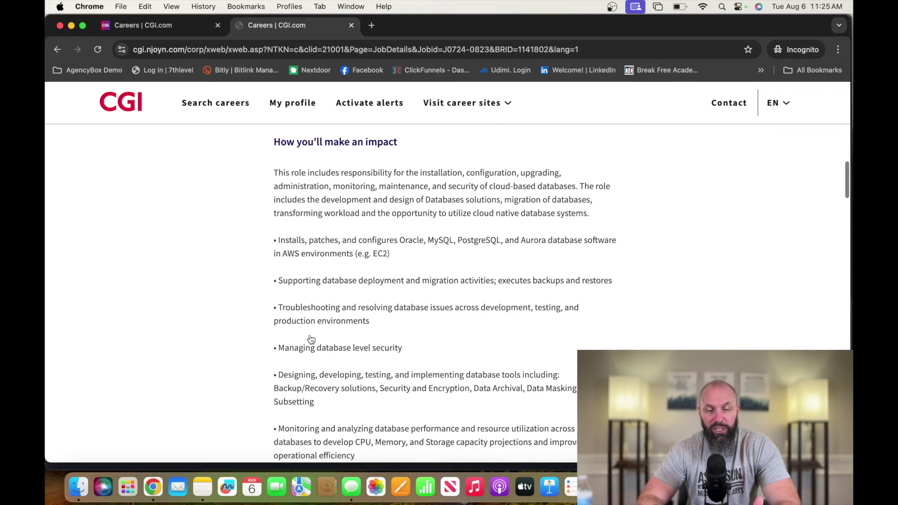
pyautogui.scroll(-1, 421, 302)
pyautogui.scroll(-3, 421, 302)
pyautogui.scroll(-2, 422, 304)
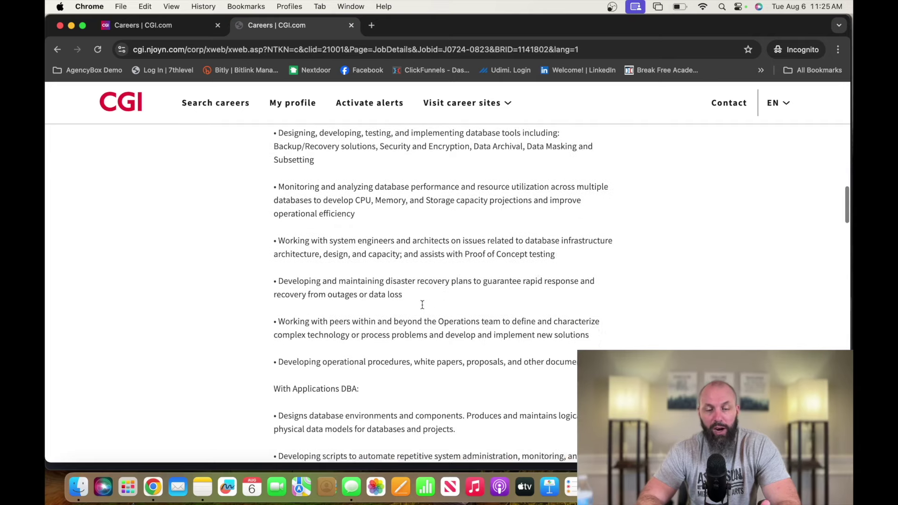
pyautogui.scroll(-1, 422, 304)
pyautogui.scroll(-2, 422, 305)
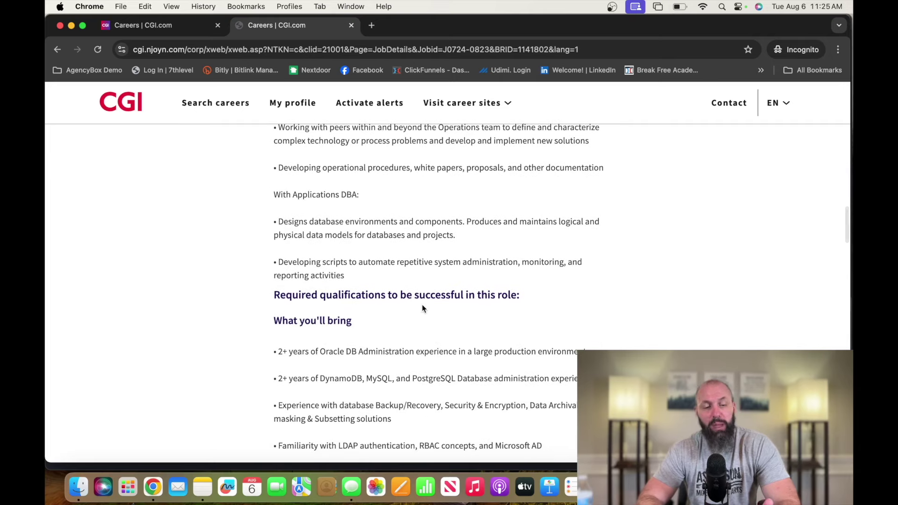
pyautogui.scroll(-1, 421, 305)
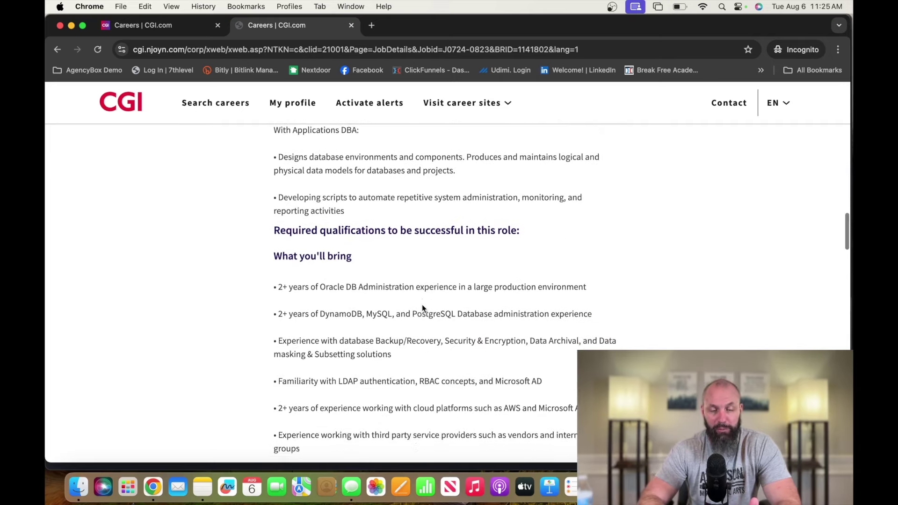
pyautogui.scroll(-2, 422, 304)
pyautogui.scroll(-1, 422, 304)
pyautogui.scroll(-2, 421, 305)
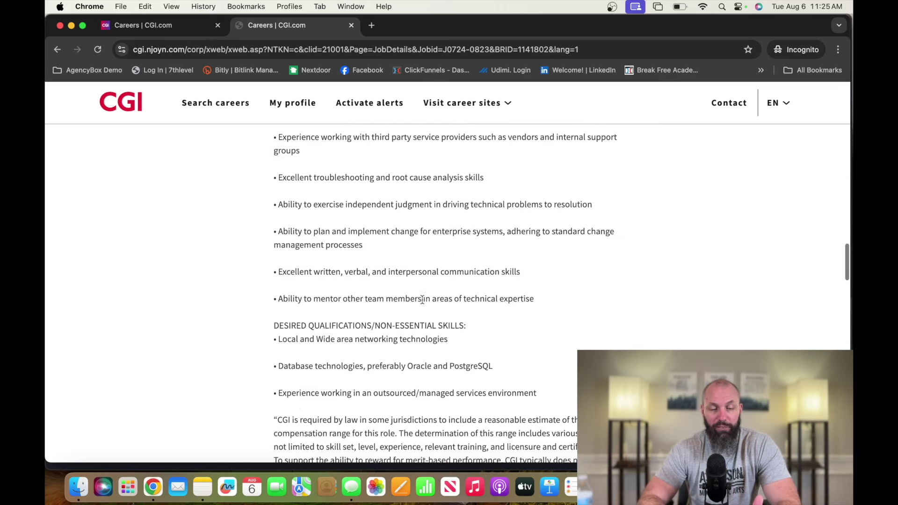
pyautogui.scroll(-1, 421, 302)
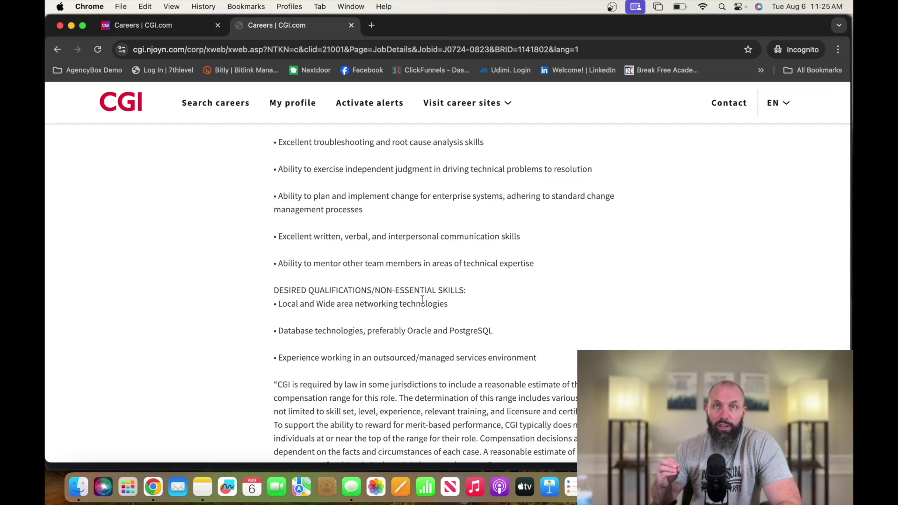
pyautogui.scroll(-1, 422, 300)
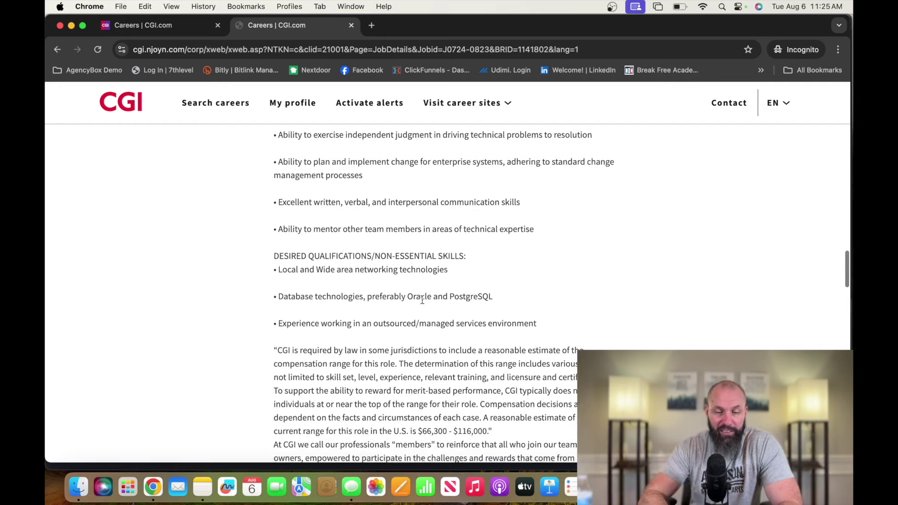
pyautogui.scroll(-3, 422, 299)
pyautogui.scroll(-5, 422, 300)
pyautogui.scroll(-1, 421, 300)
pyautogui.scroll(-1, 422, 299)
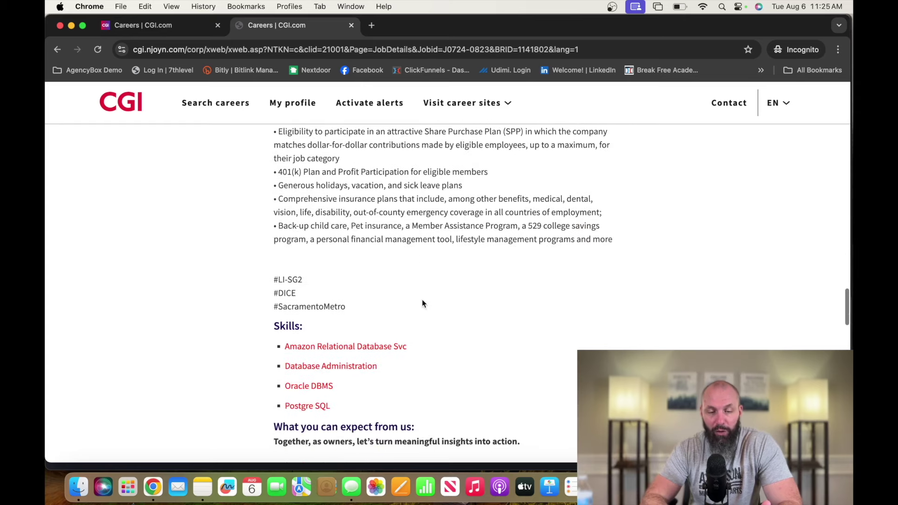
pyautogui.scroll(5, 422, 301)
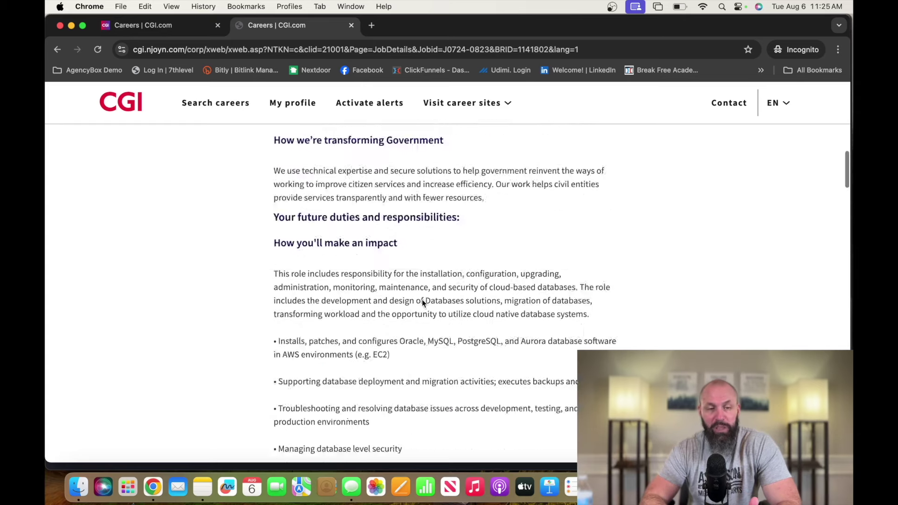
pyautogui.scroll(5, 422, 302)
pyautogui.scroll(1, 421, 302)
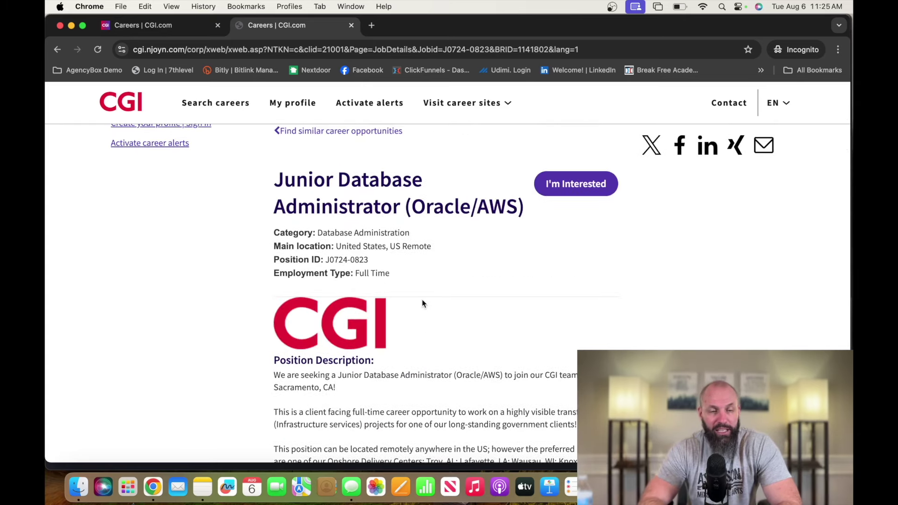